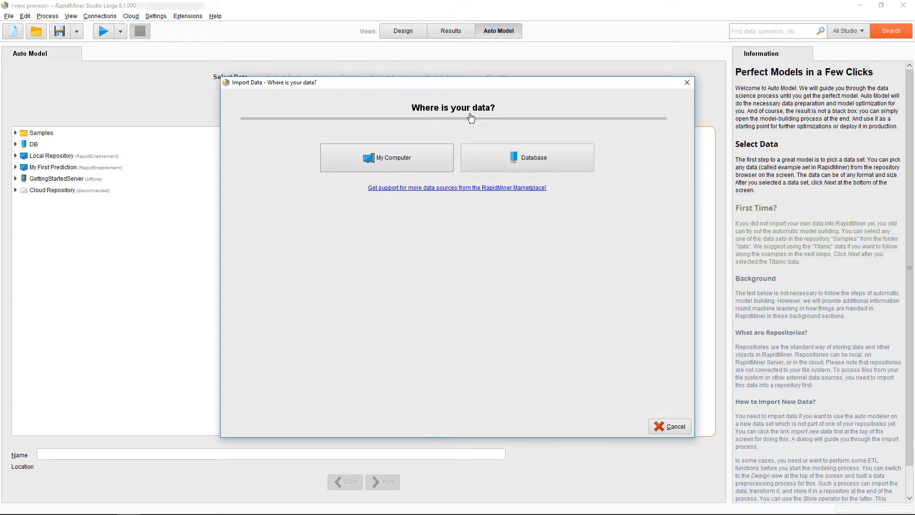
Step: Cancel the data import and select the Titanic data set from the Samples data folder, then continue
click(684, 427)
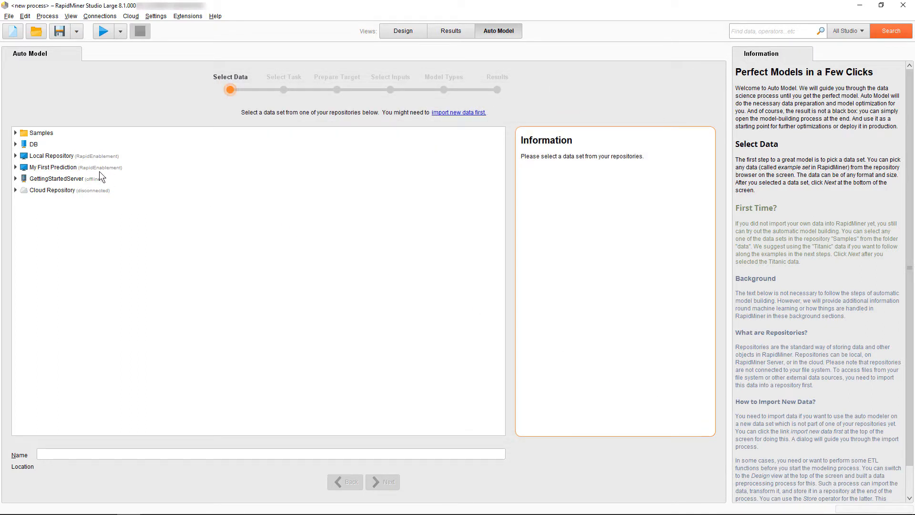
click(16, 133)
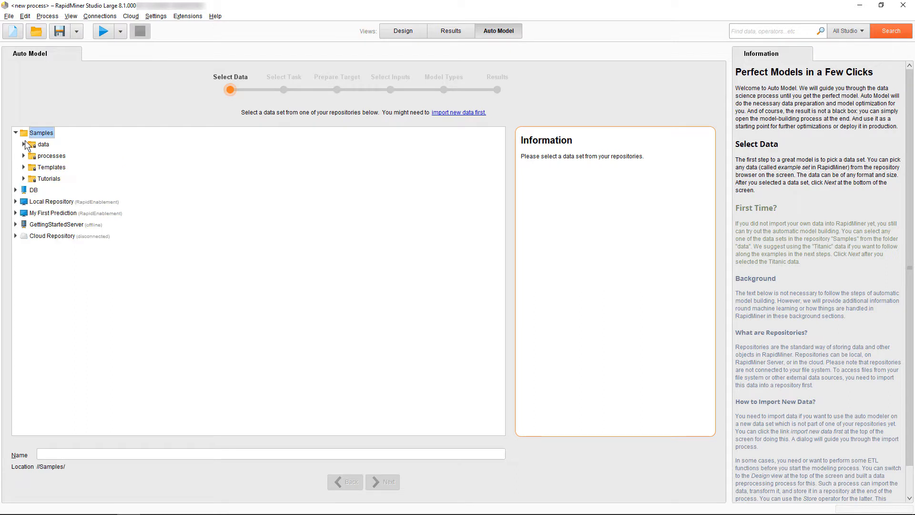
click(24, 144)
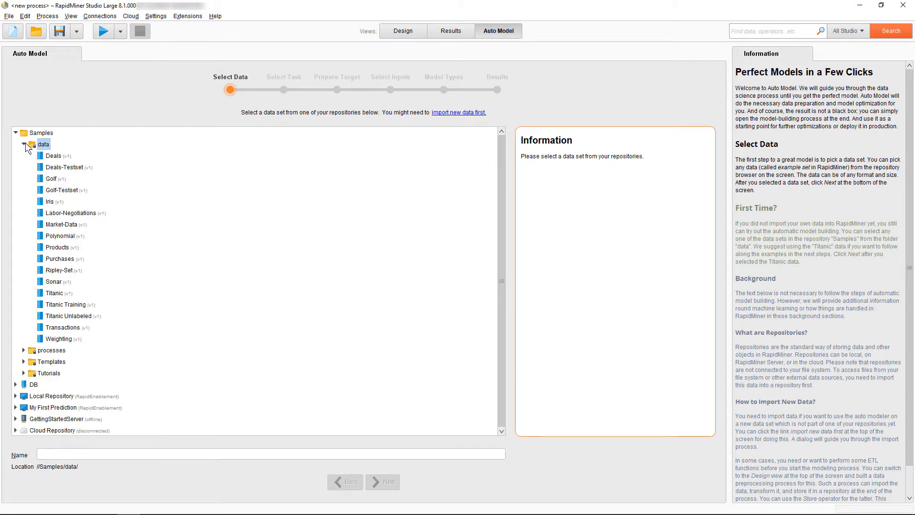
click(57, 293)
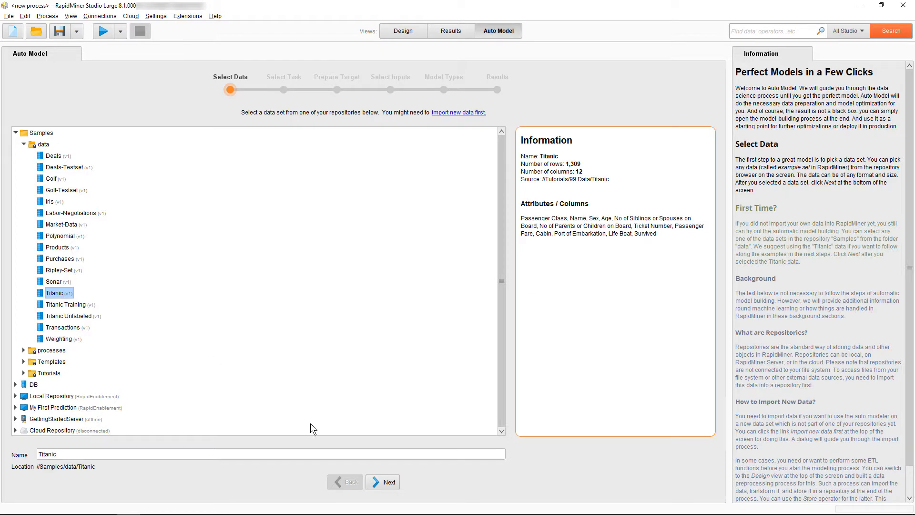
click(381, 482)
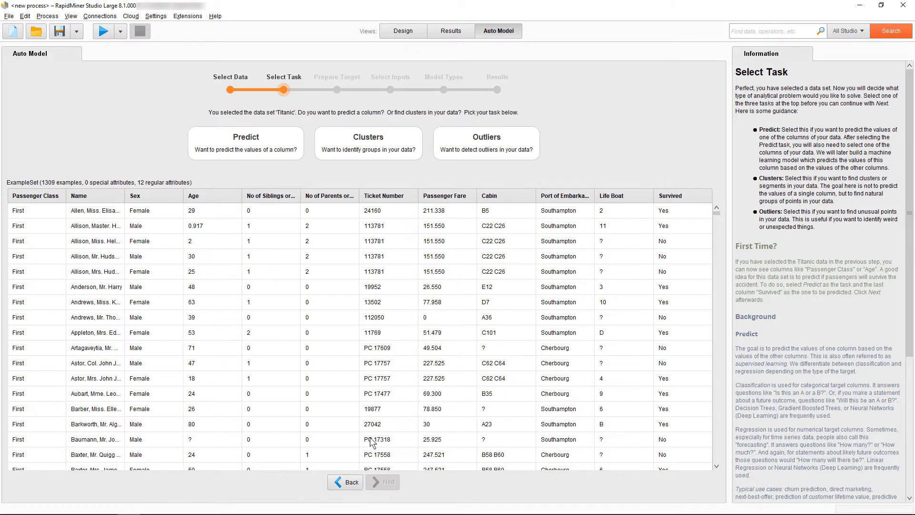
Step: Choose the Predict task with Survived as the target column and accept the default target preparation
click(268, 142)
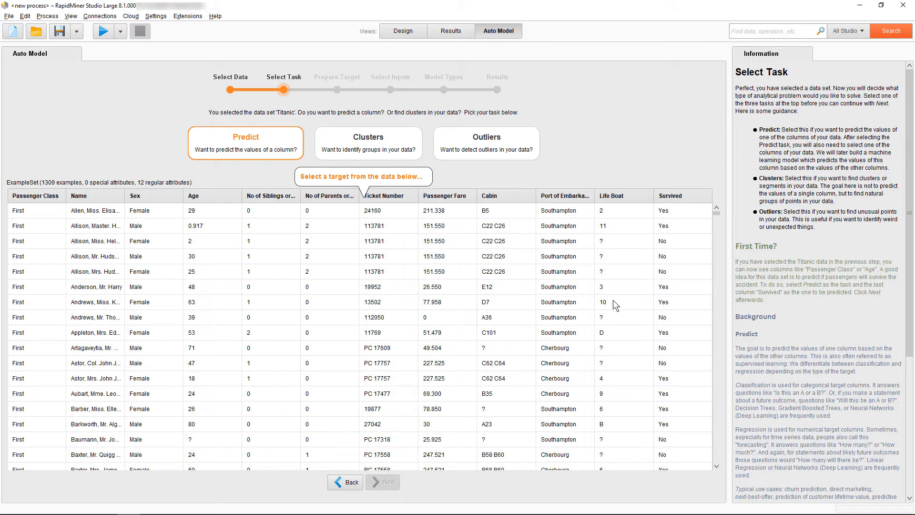
click(673, 307)
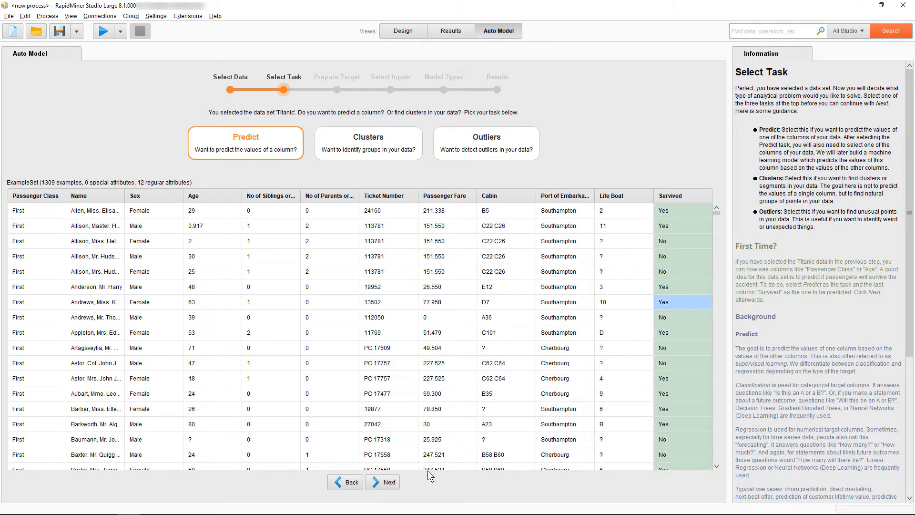
click(389, 483)
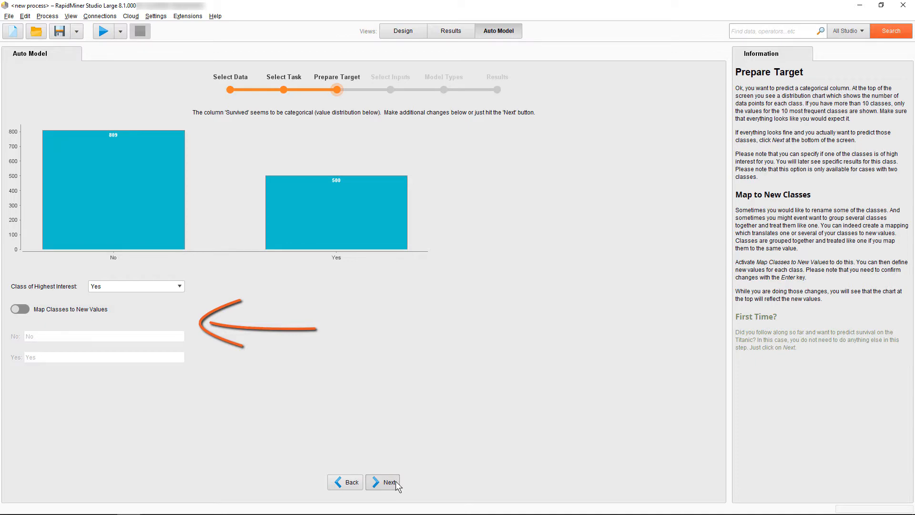
click(389, 482)
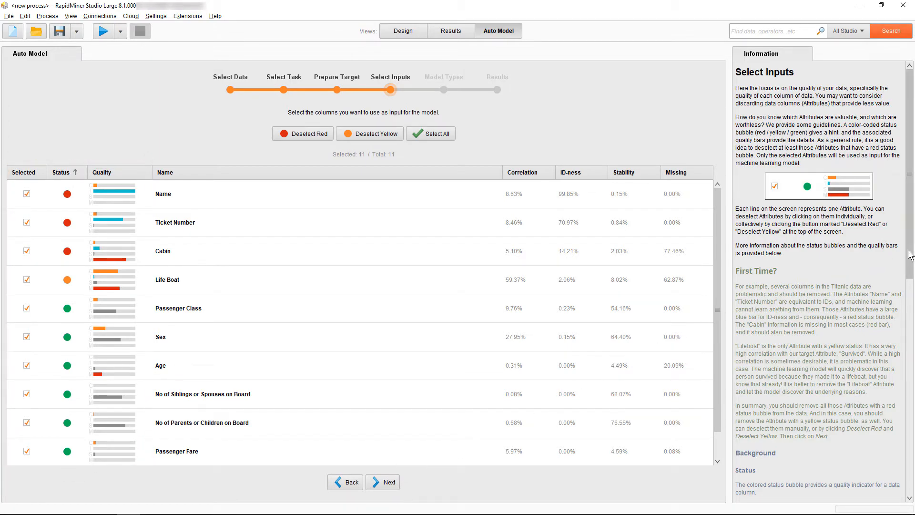
Step: Exclude Name, Ticket Number, Cabin and Life Boat from the input columns and run all default model types
drag(907, 254, 907, 495)
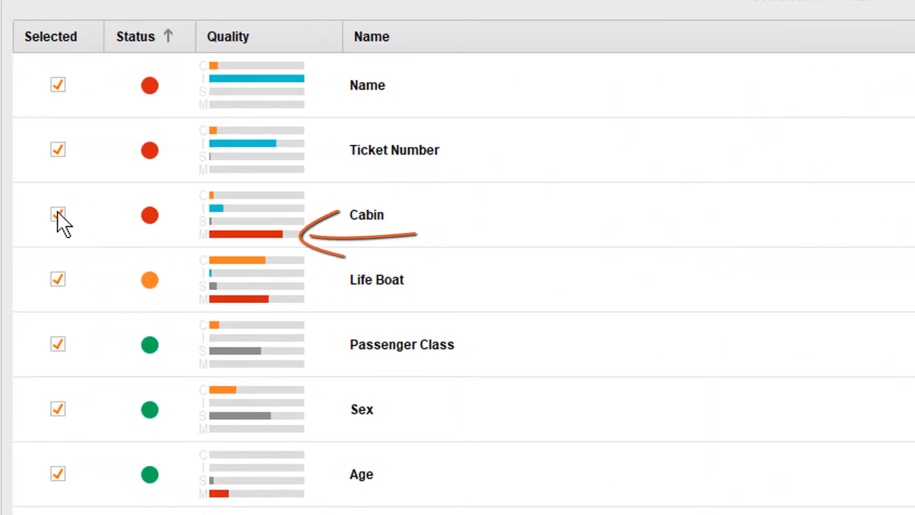
click(57, 214)
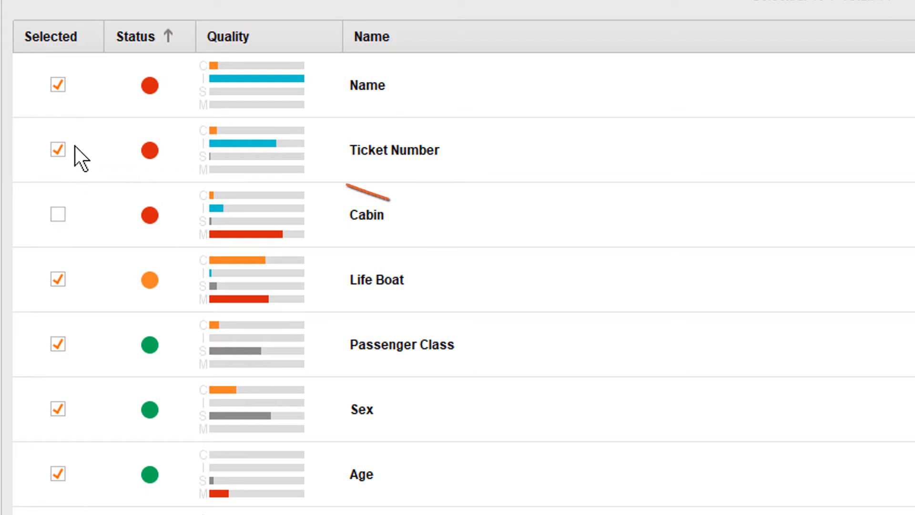
click(58, 85)
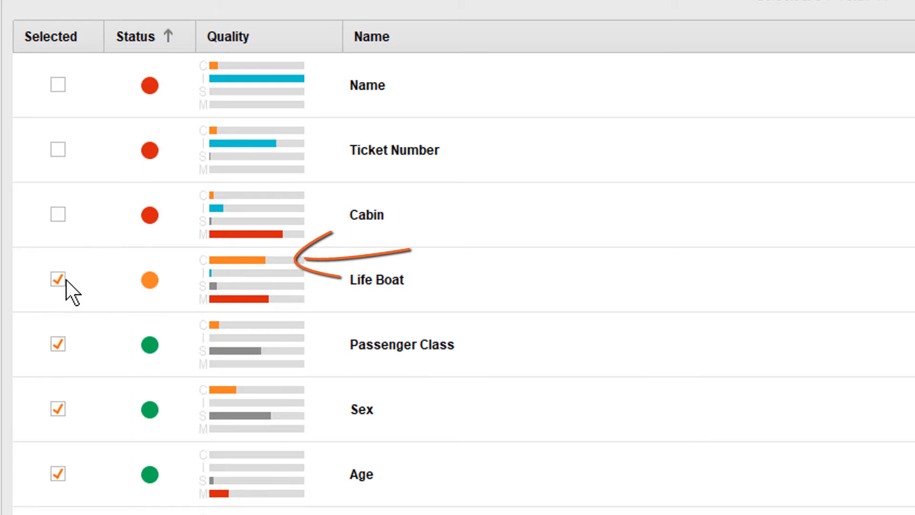
click(66, 280)
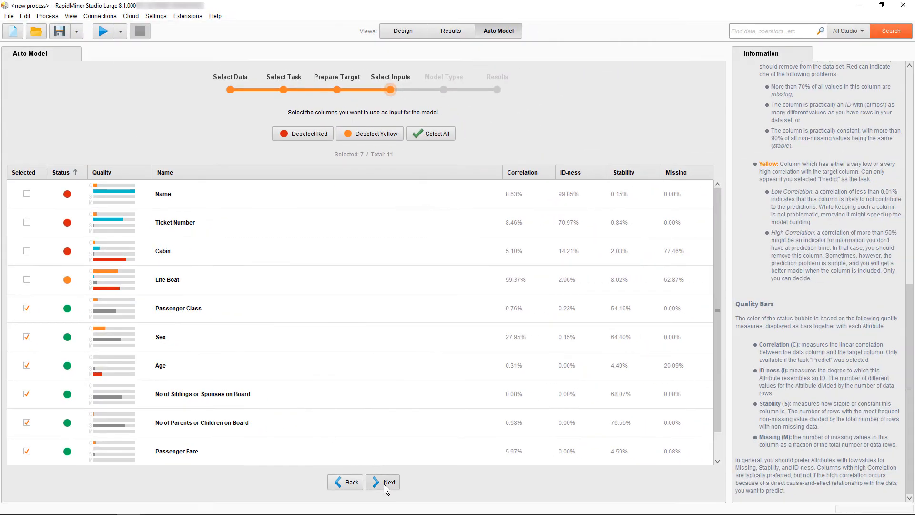
click(386, 483)
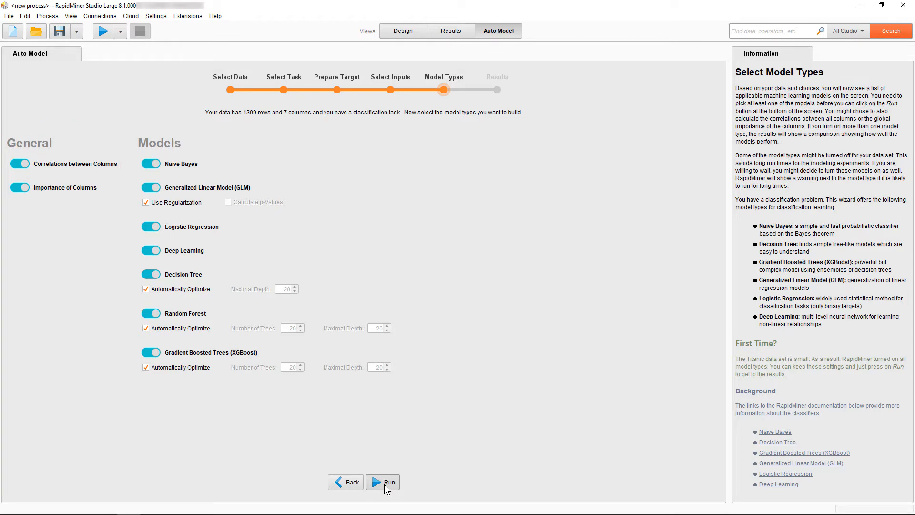
click(384, 482)
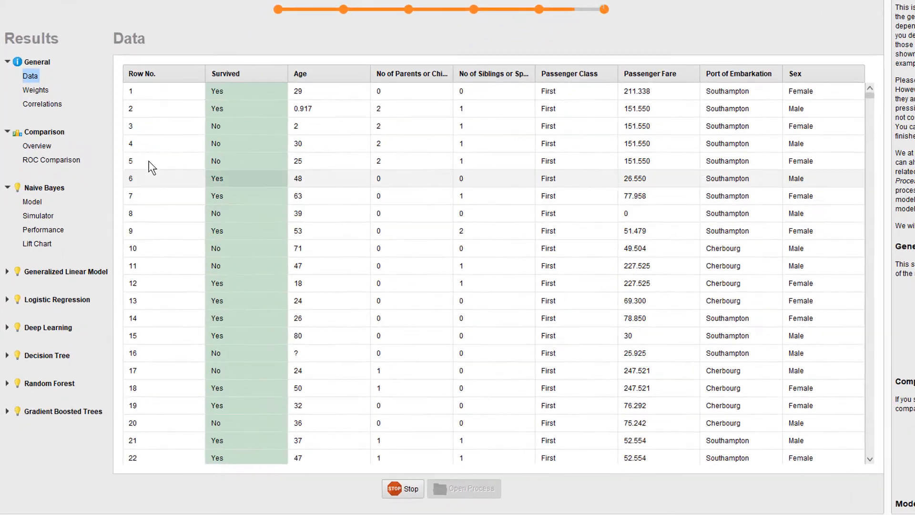
Step: Compare the models in the results overview using the AUC metric
click(38, 134)
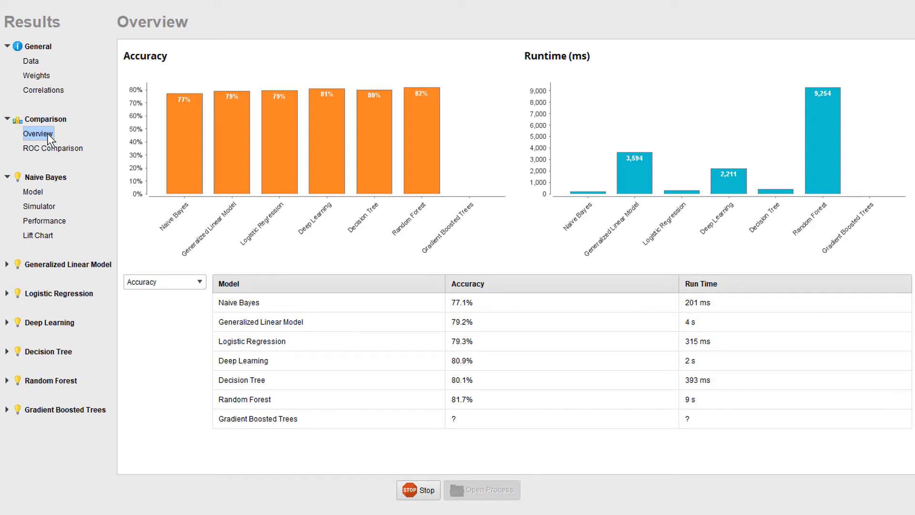
click(184, 285)
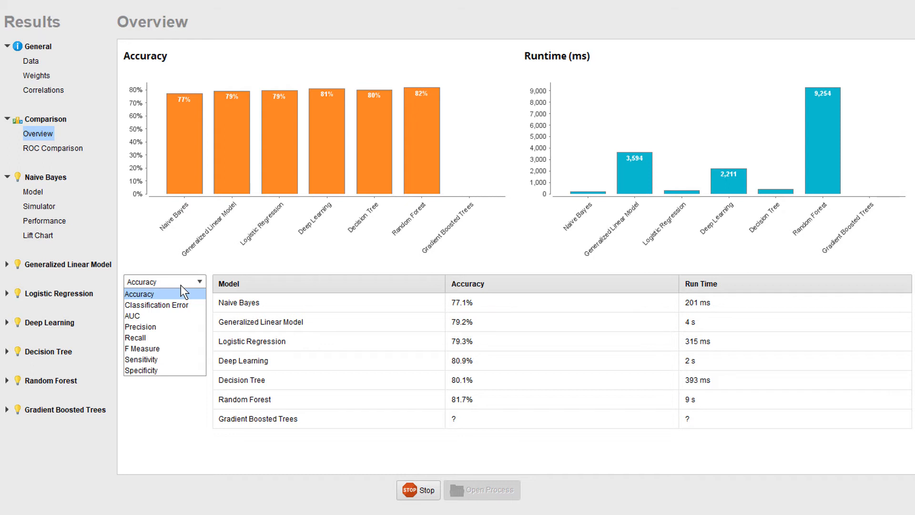
click(178, 318)
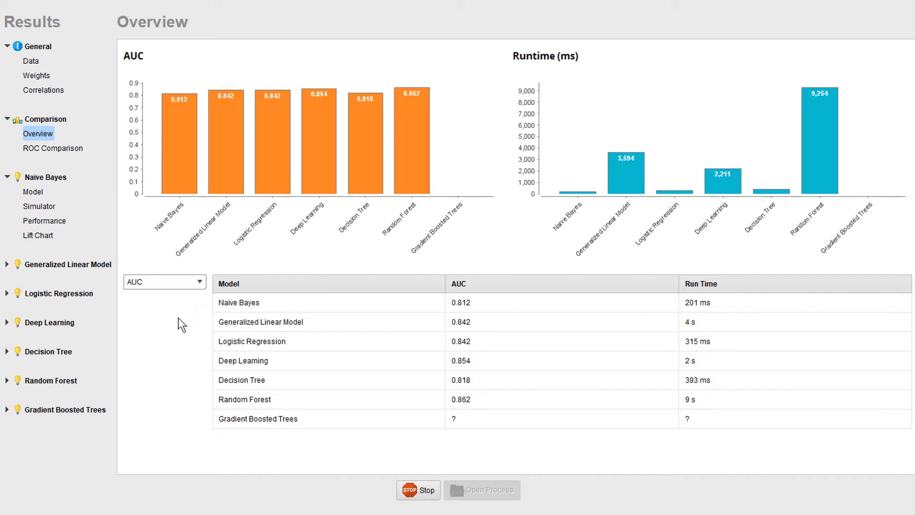
Step: Examine the ROC comparison, then sort the overview table by run time
click(69, 155)
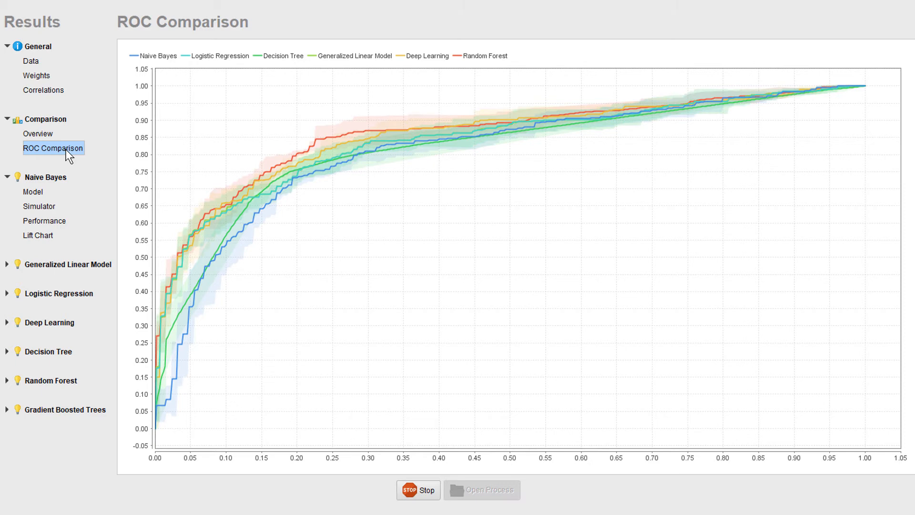
click(47, 133)
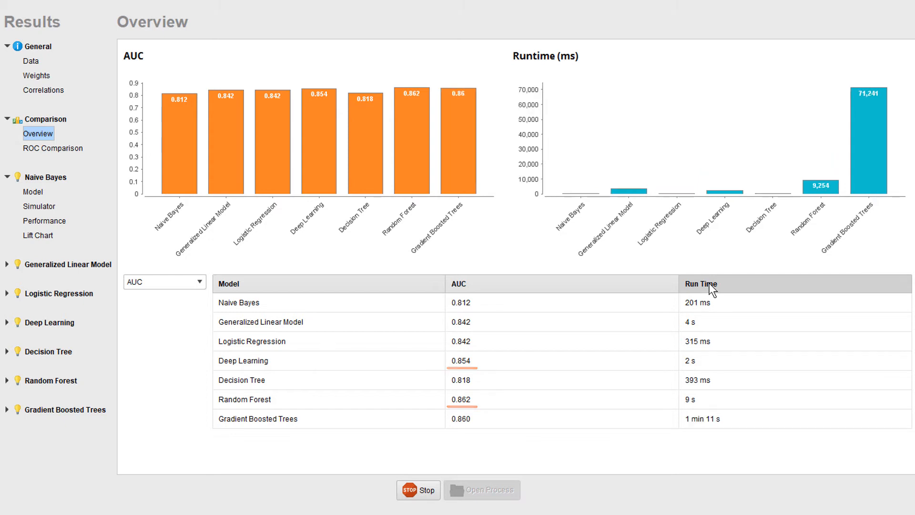
click(709, 283)
click(709, 283)
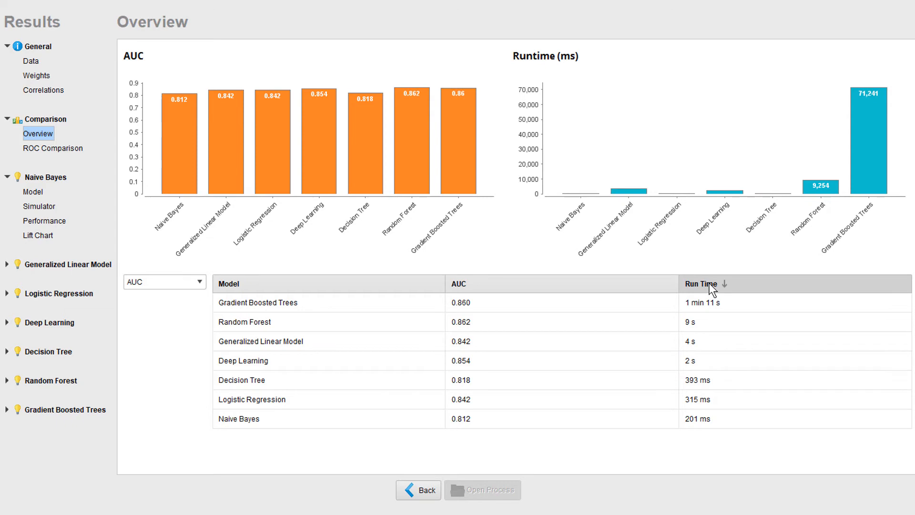
Step: Review the general results: the data table, attribute weights and the correlations matrix
click(29, 61)
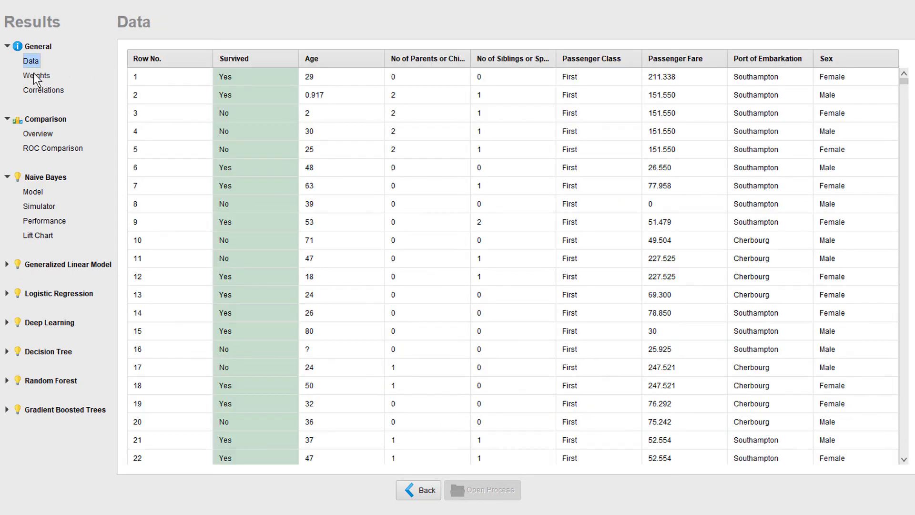
click(33, 74)
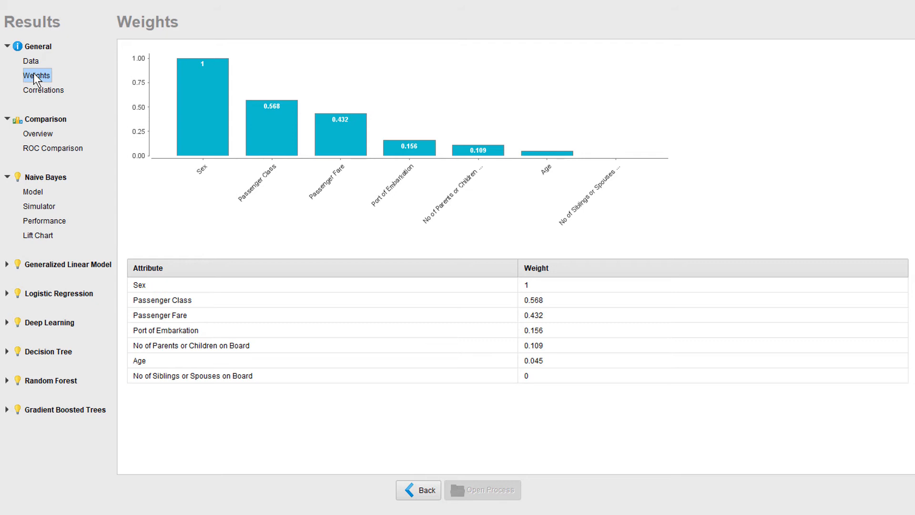
click(41, 89)
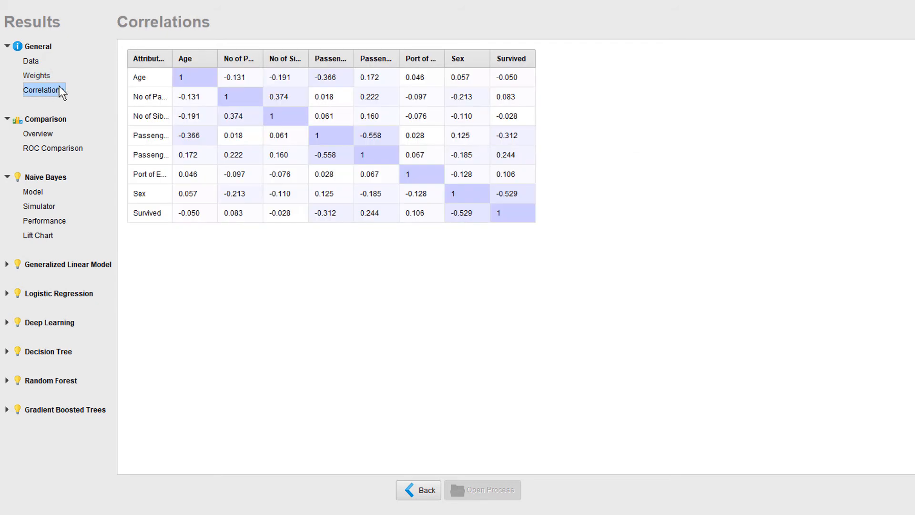
drag(163, 58, 273, 56)
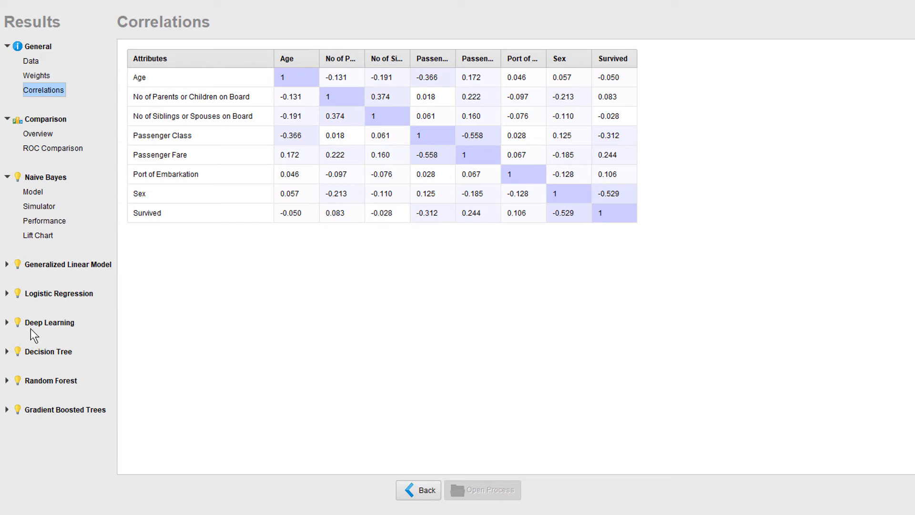
Step: Examine the Decision Tree performance and the Gradient Boosted Trees optimal parameters
click(7, 351)
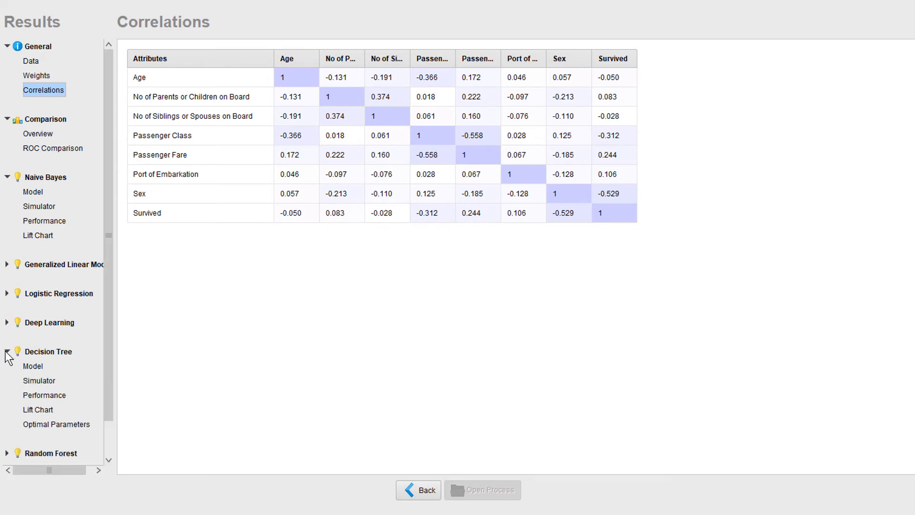
click(34, 367)
click(51, 396)
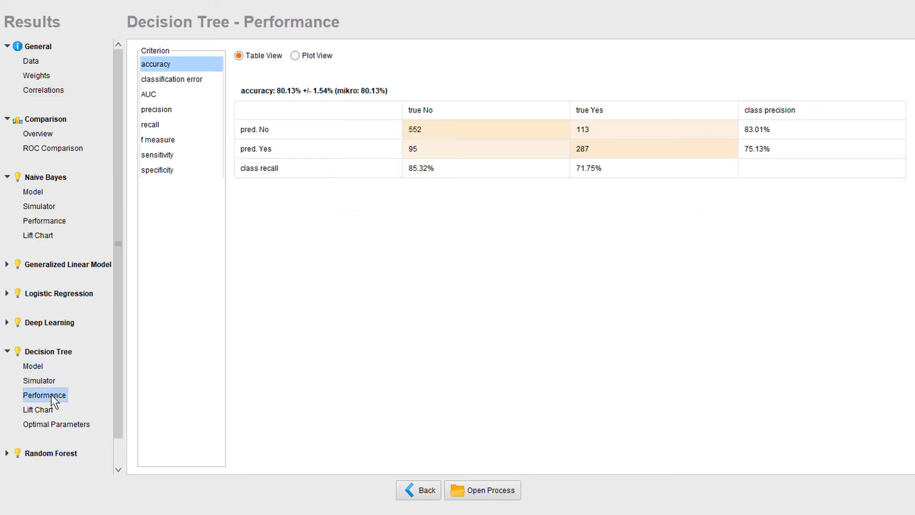
scroll(116, 409, down, 2)
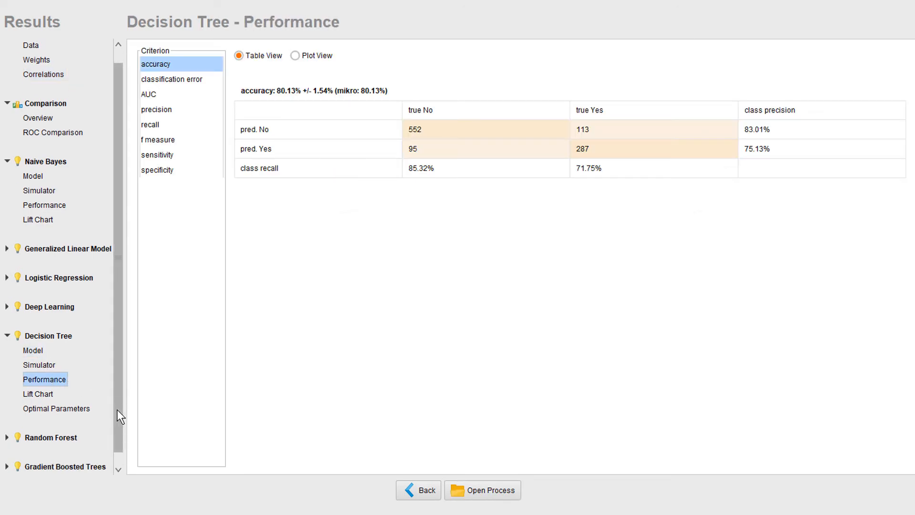
click(8, 453)
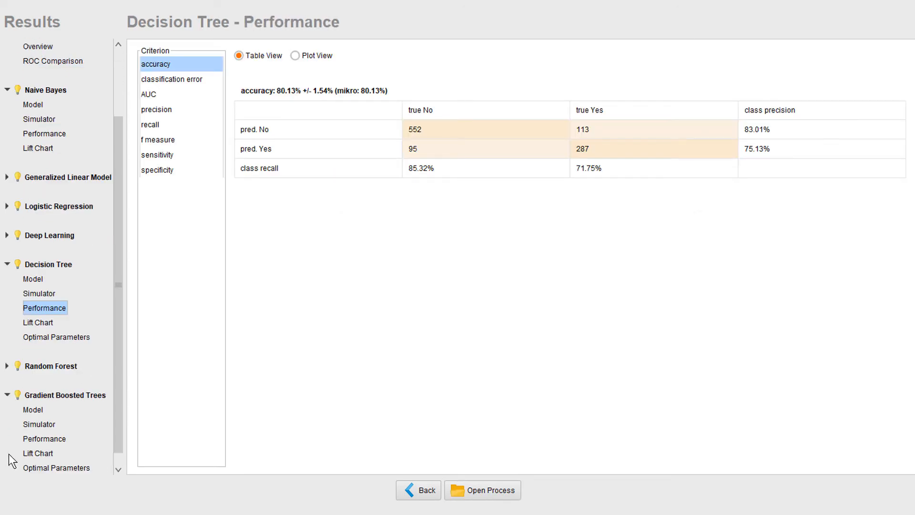
click(48, 468)
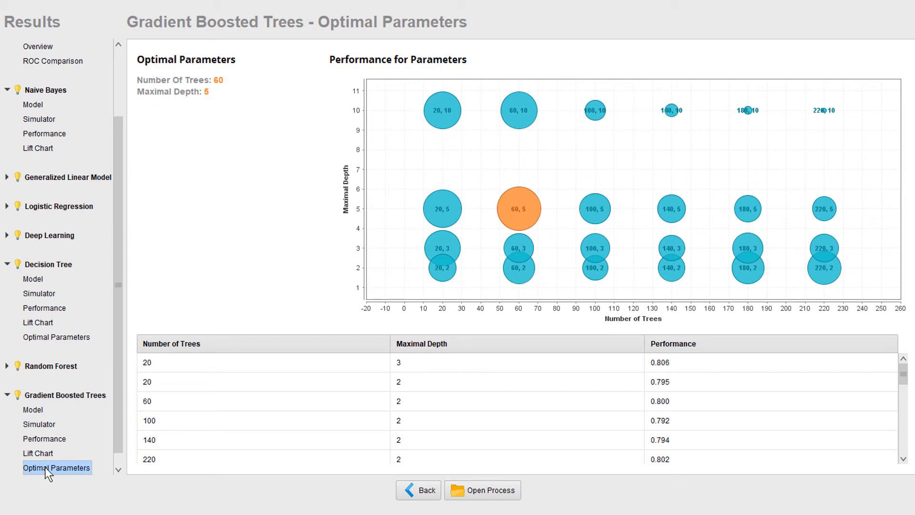
Step: Open the Gradient Boosted Trees simulator and start input optimization, keeping class No with maximized confidence
click(39, 424)
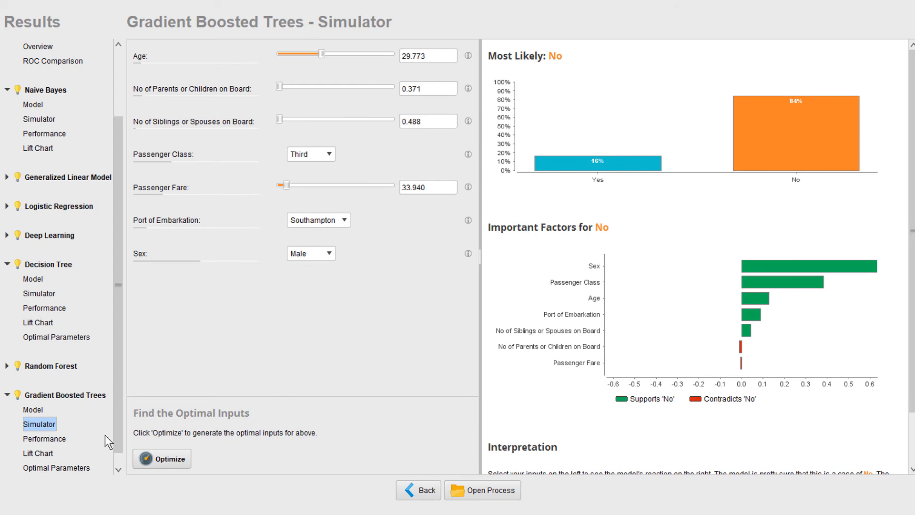
click(166, 463)
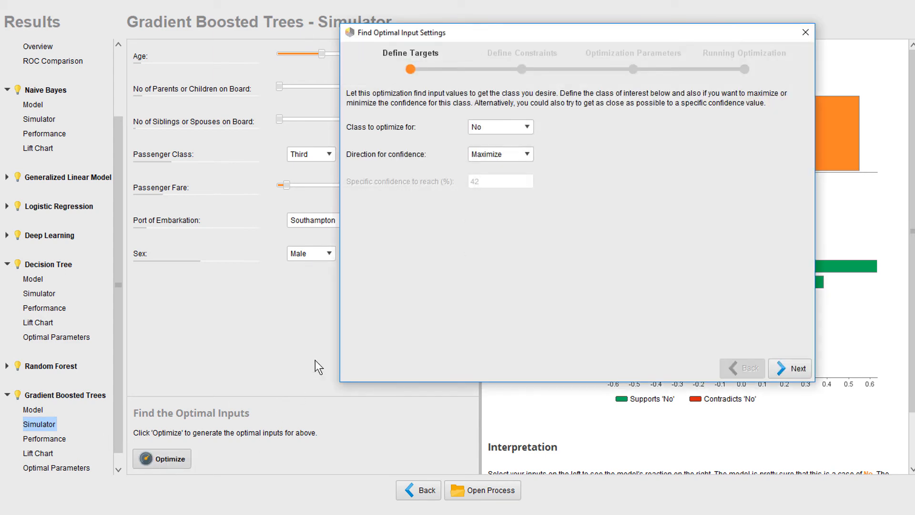
click(490, 127)
click(490, 149)
click(795, 368)
Step: Add a constant attribute constraint setting Age to 40
click(363, 280)
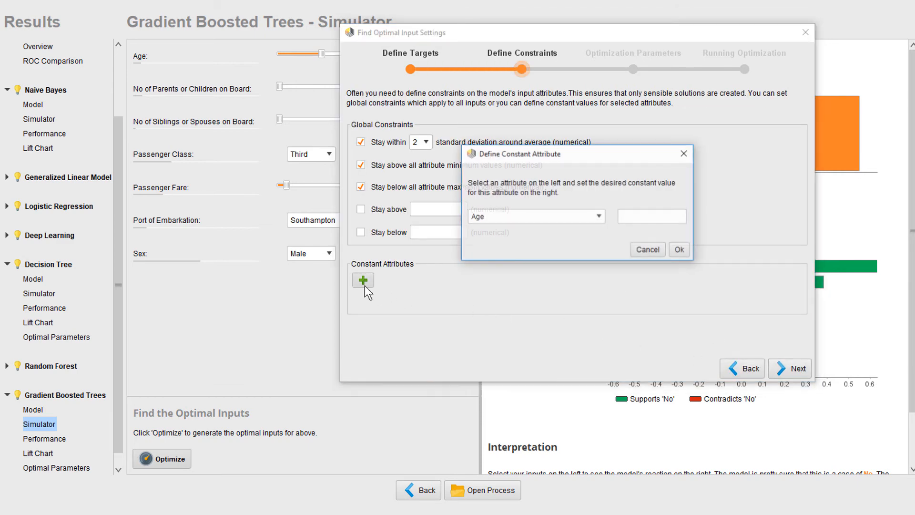
click(635, 217)
text(40)
click(673, 251)
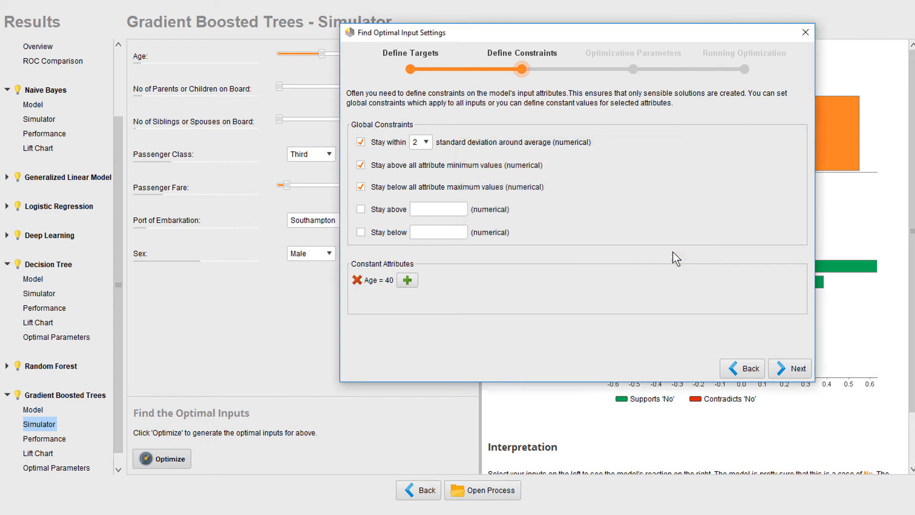
Step: Add a constant attribute constraint setting Sex to Male
click(407, 280)
click(596, 216)
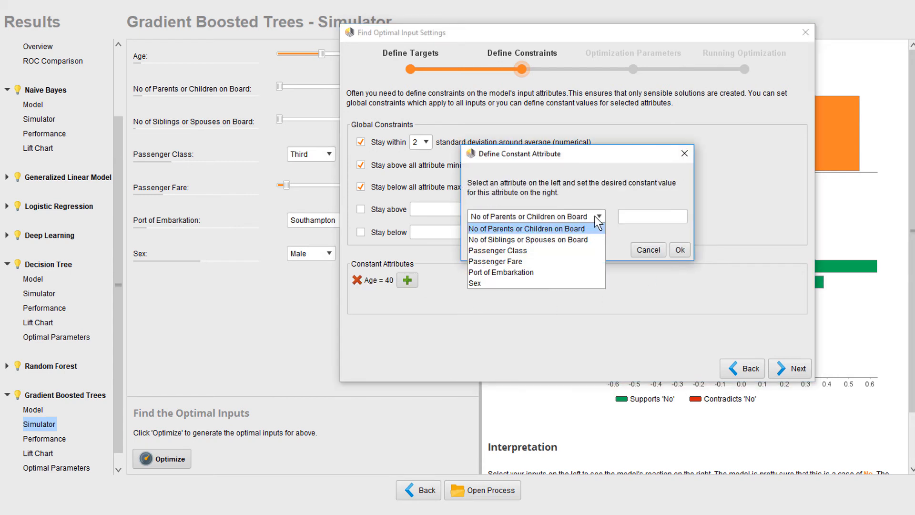
click(522, 283)
click(633, 216)
click(624, 248)
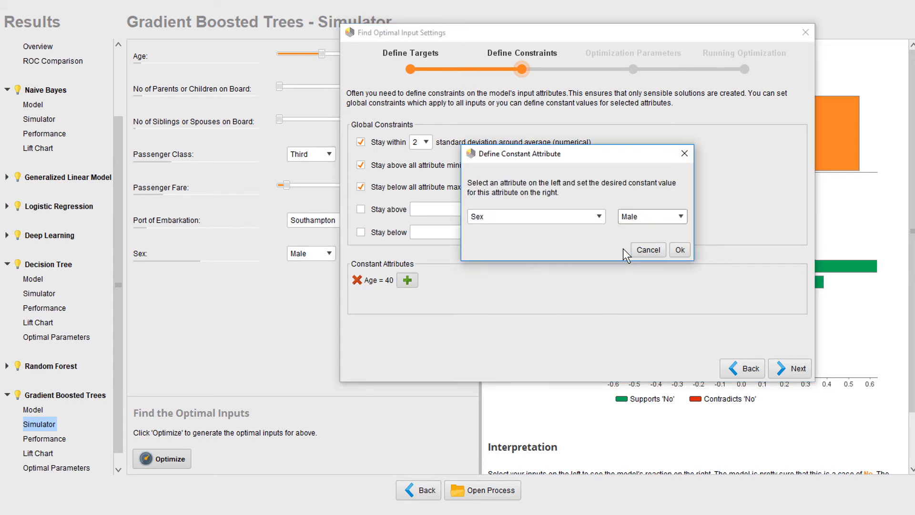
click(680, 250)
Step: Add a constant attribute constraint setting Port of Embarkation to Cherbourg
click(458, 280)
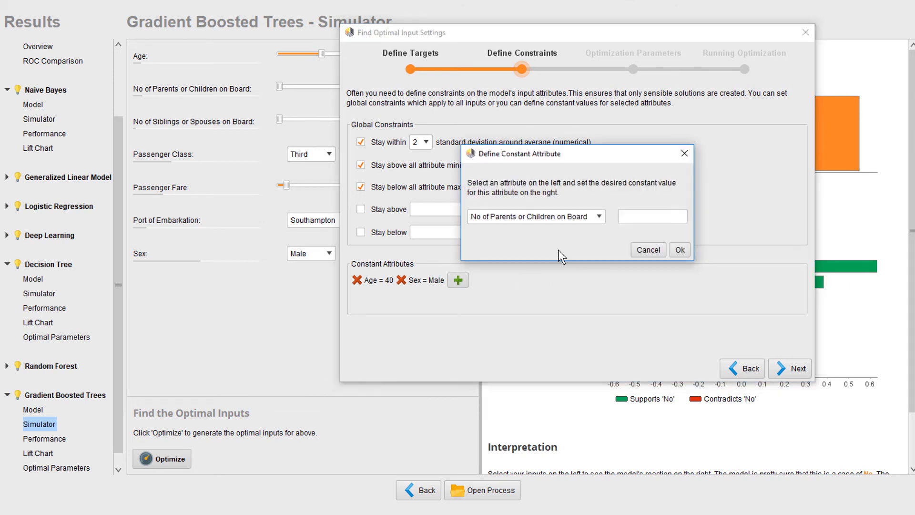
click(581, 217)
click(543, 272)
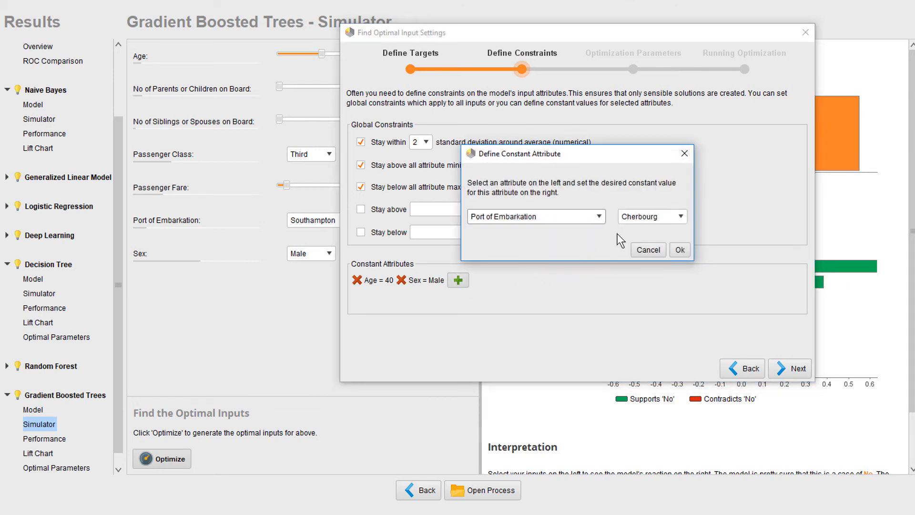
click(680, 250)
Step: Keep No Limit as the optimization parameter and run the input optimization
click(795, 368)
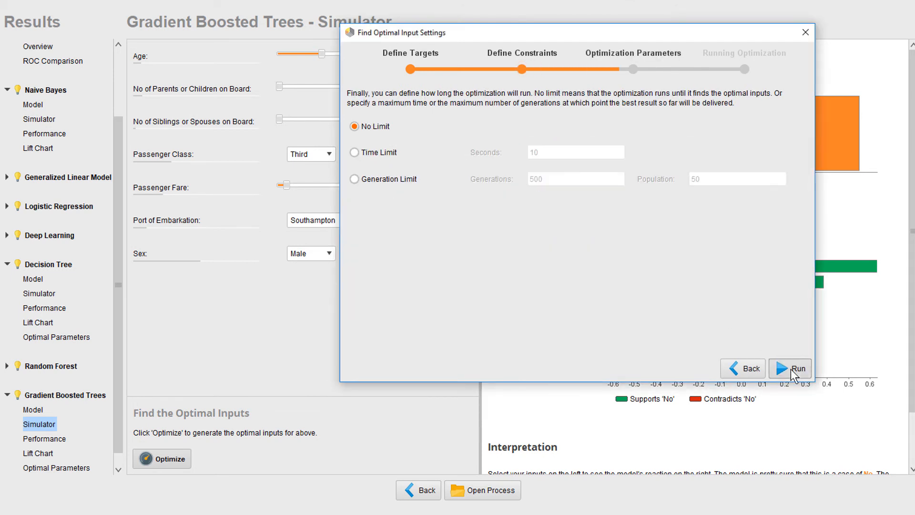
click(792, 369)
click(790, 369)
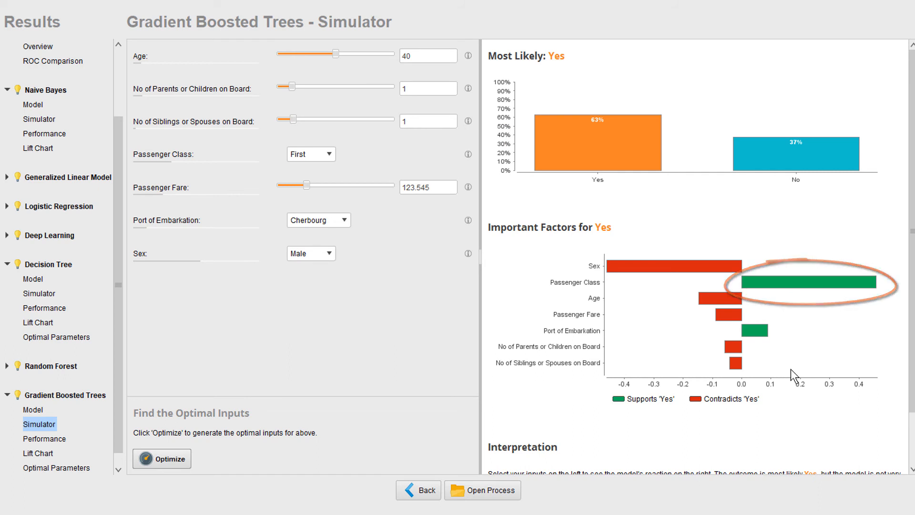
Step: View the Gradient Boosted Trees lift chart and return to the Auto Model data selection
click(38, 453)
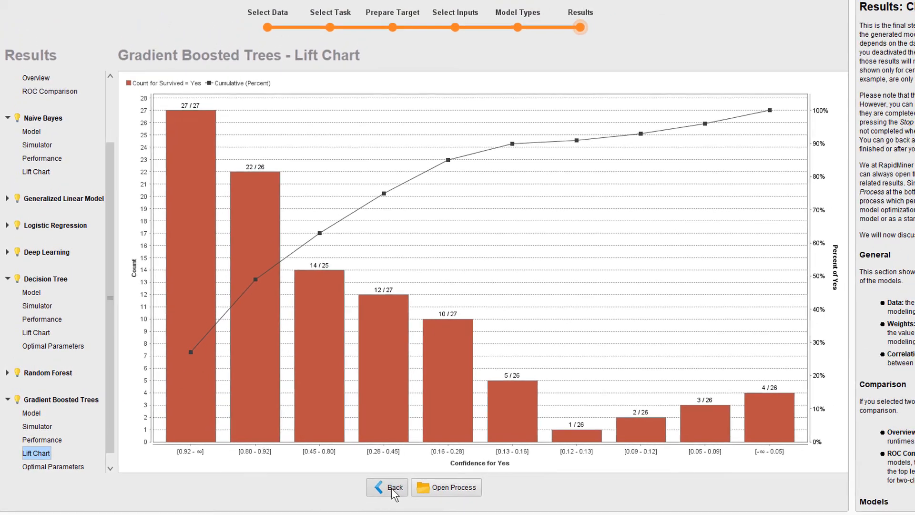
click(418, 490)
click(358, 486)
click(357, 485)
click(357, 485)
click(358, 485)
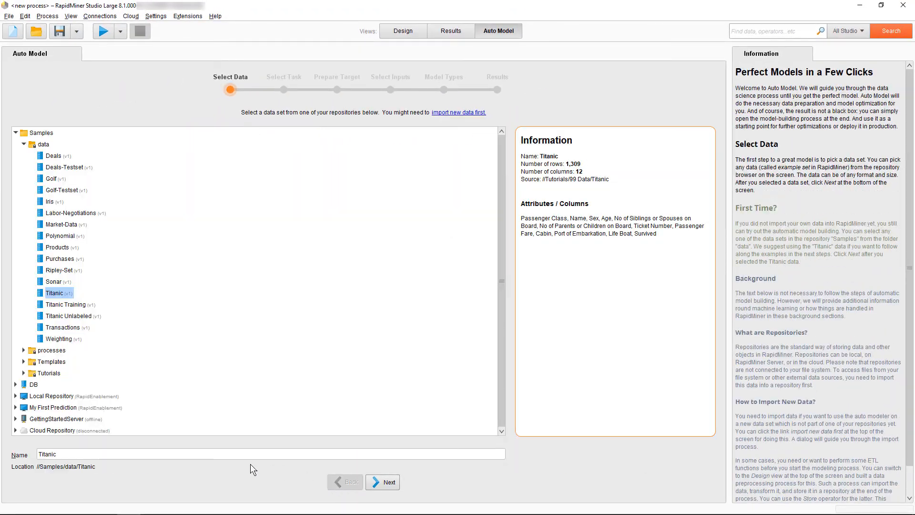
Step: Select the Customer Data set in the My First Prediction repository's Data folder and continue
click(16, 407)
click(24, 418)
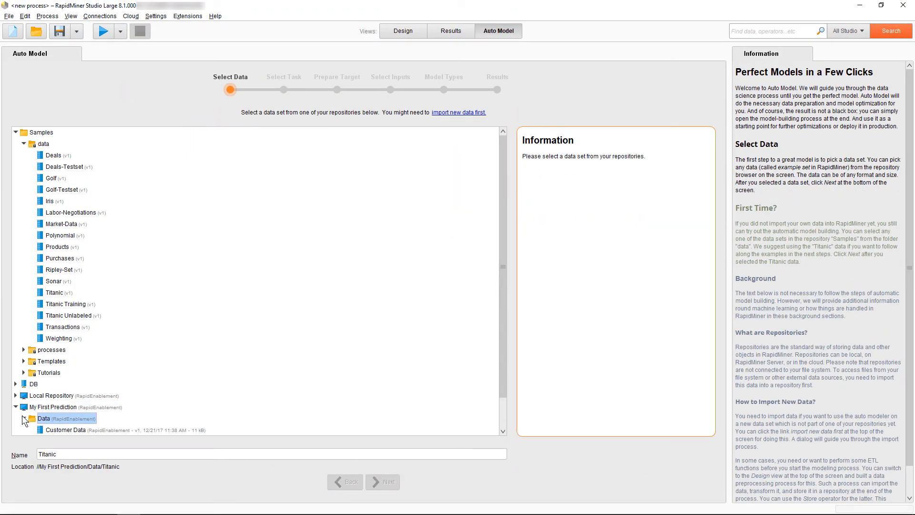
click(56, 432)
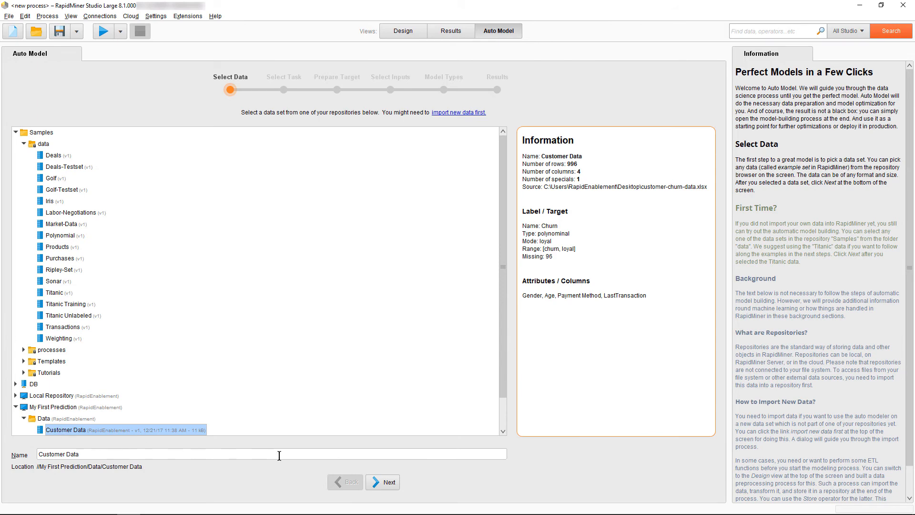
click(374, 484)
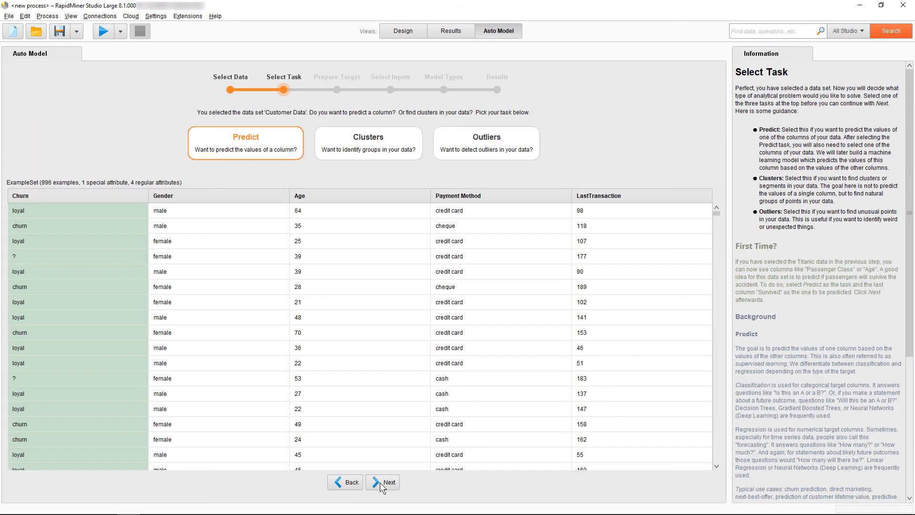
Step: Choose the Predict task with Churn as the column to predict, sorting the data by Churn, and continue
click(261, 152)
click(125, 272)
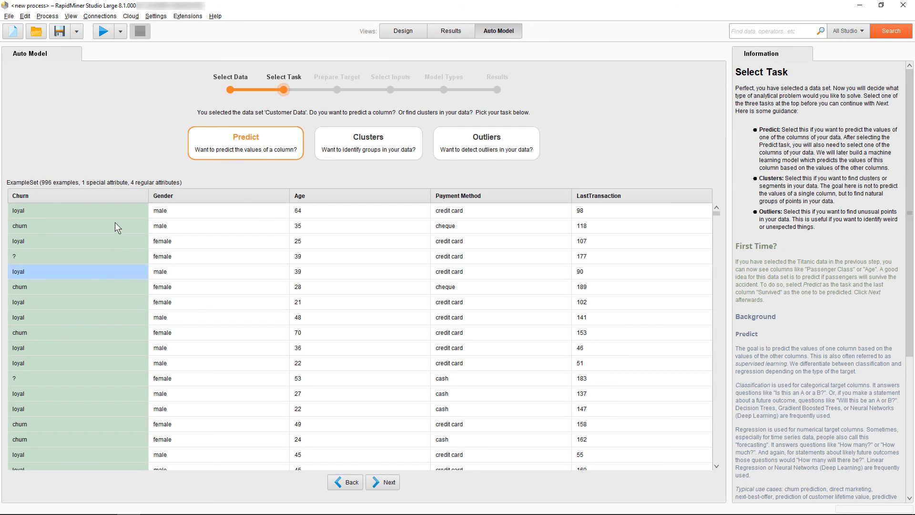
click(109, 202)
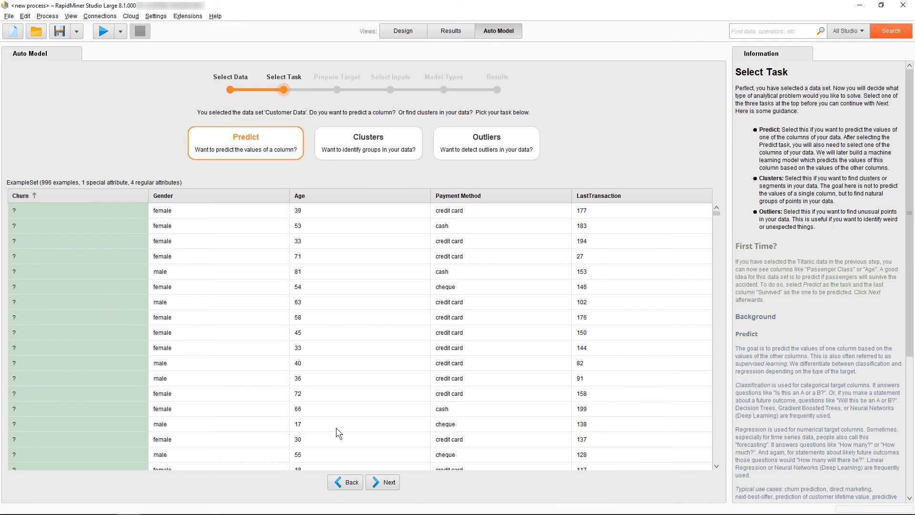
click(384, 482)
Step: Set churn as the class of highest interest and continue past the input selection
click(175, 287)
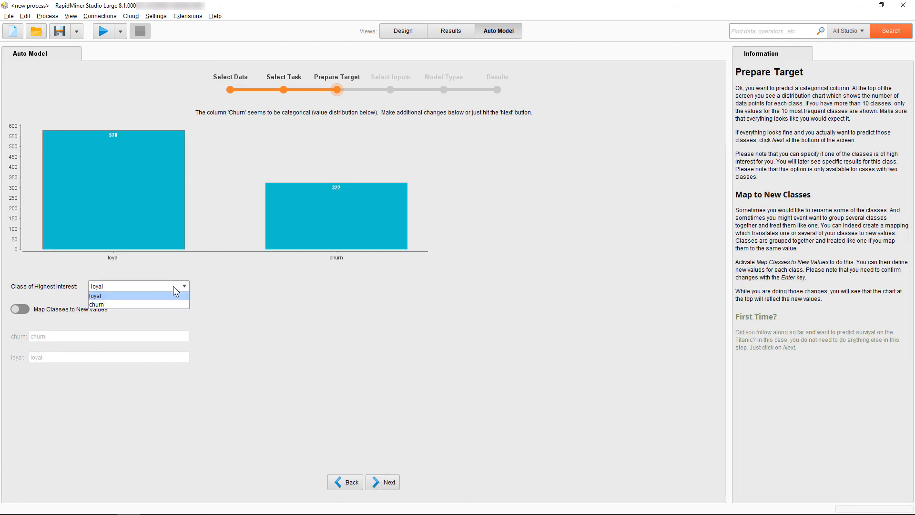
click(171, 301)
click(384, 482)
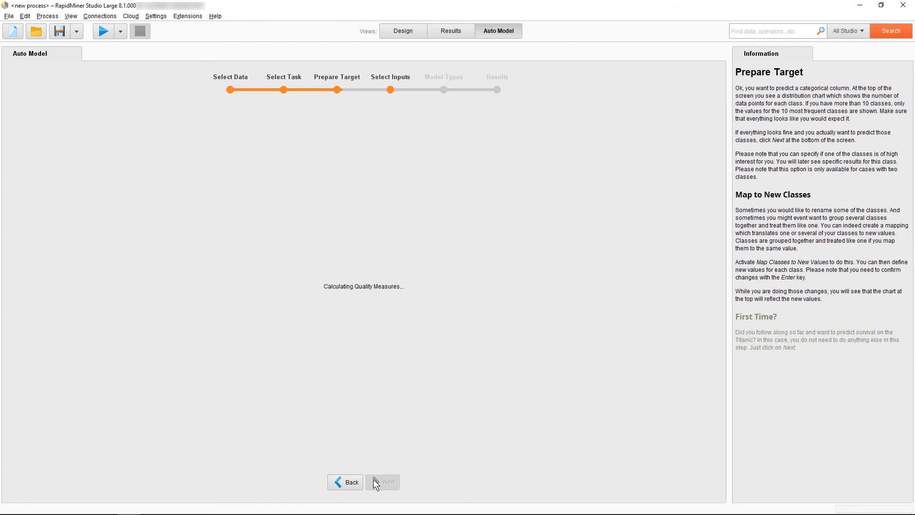
click(384, 482)
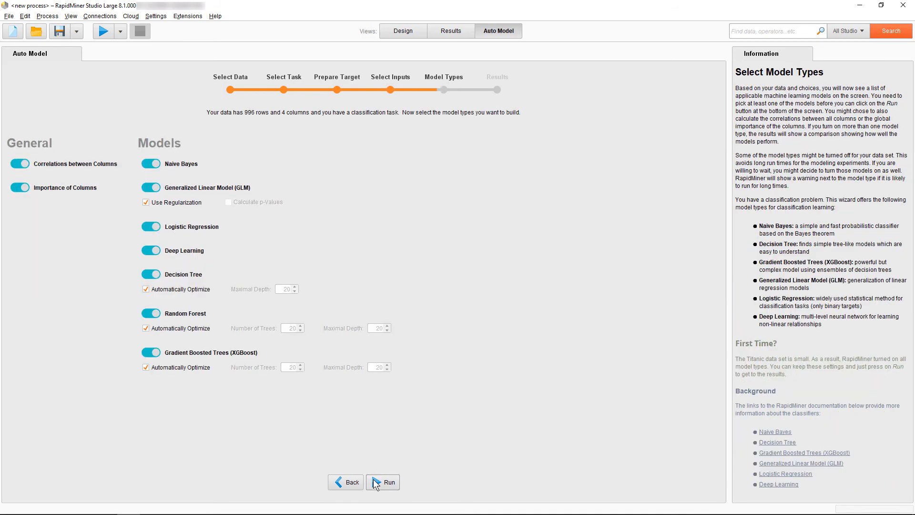
Step: Disable Gradient Boosted Trees and run the model building
click(150, 353)
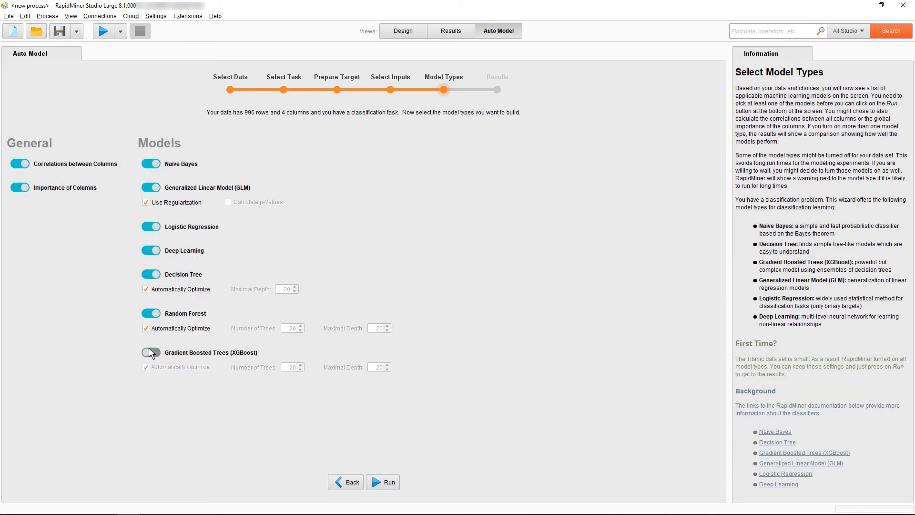
click(384, 481)
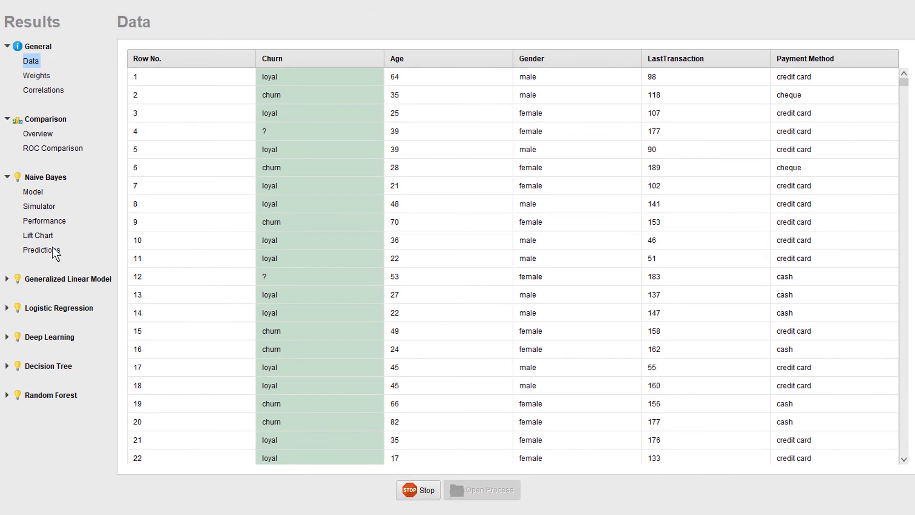
Step: Open the Naive Bayes predictions and widen the confidence(churn) column
click(50, 271)
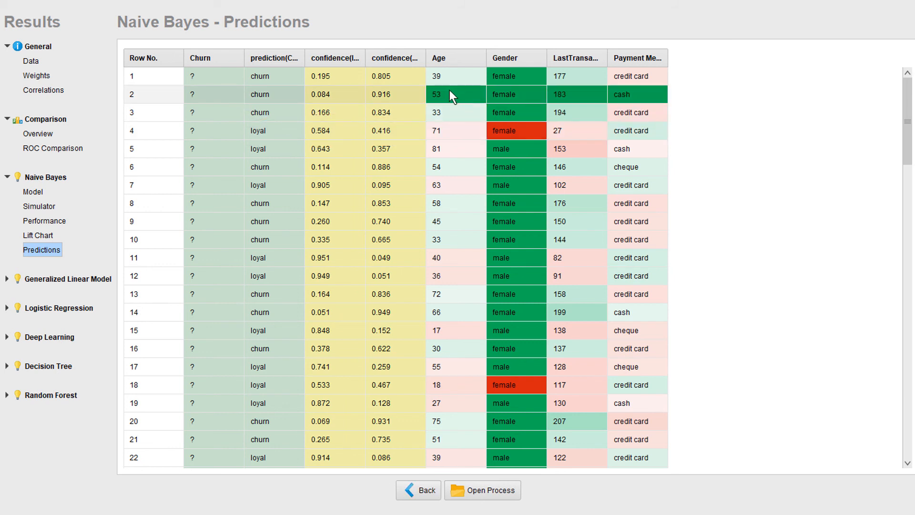
drag(425, 58, 441, 58)
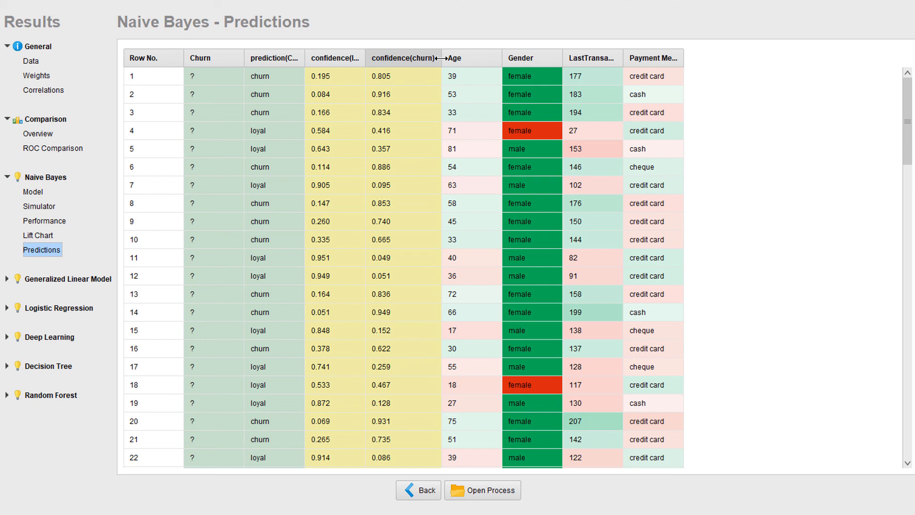
Step: Open the generated process in the Design view and inspect its operators
click(515, 489)
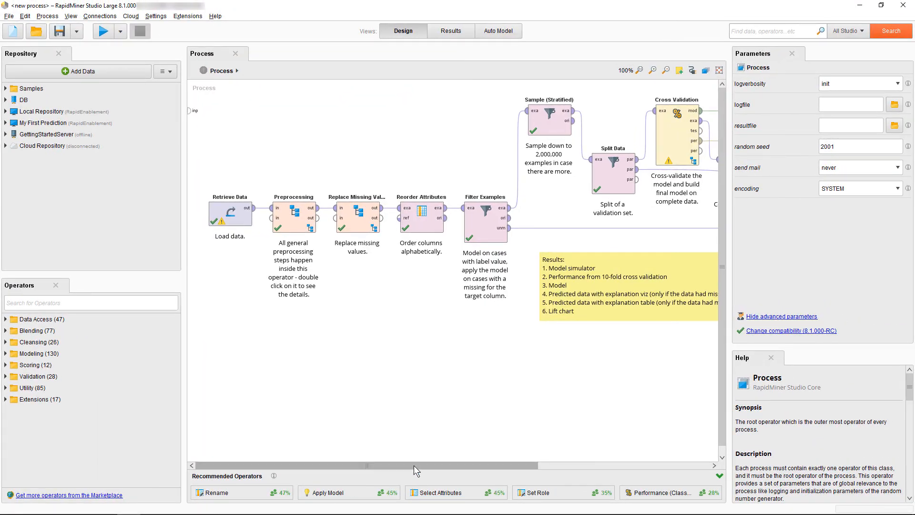
drag(413, 465, 611, 449)
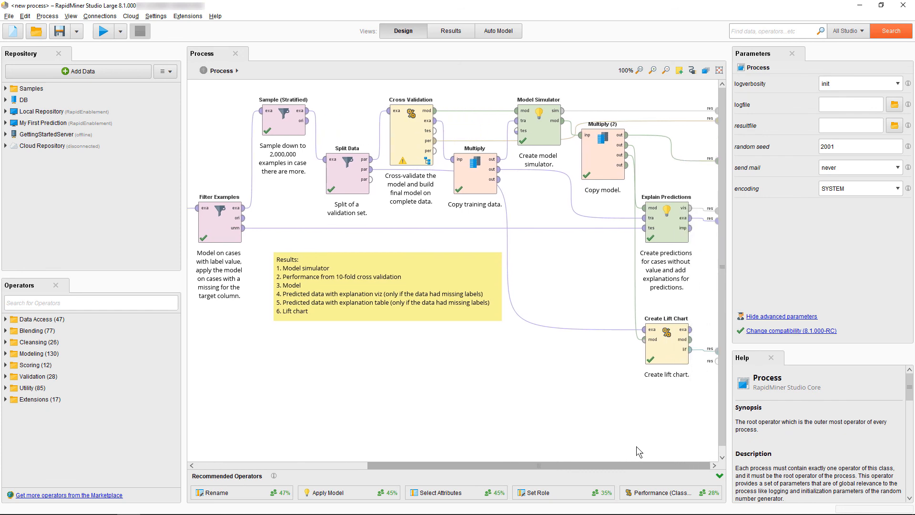